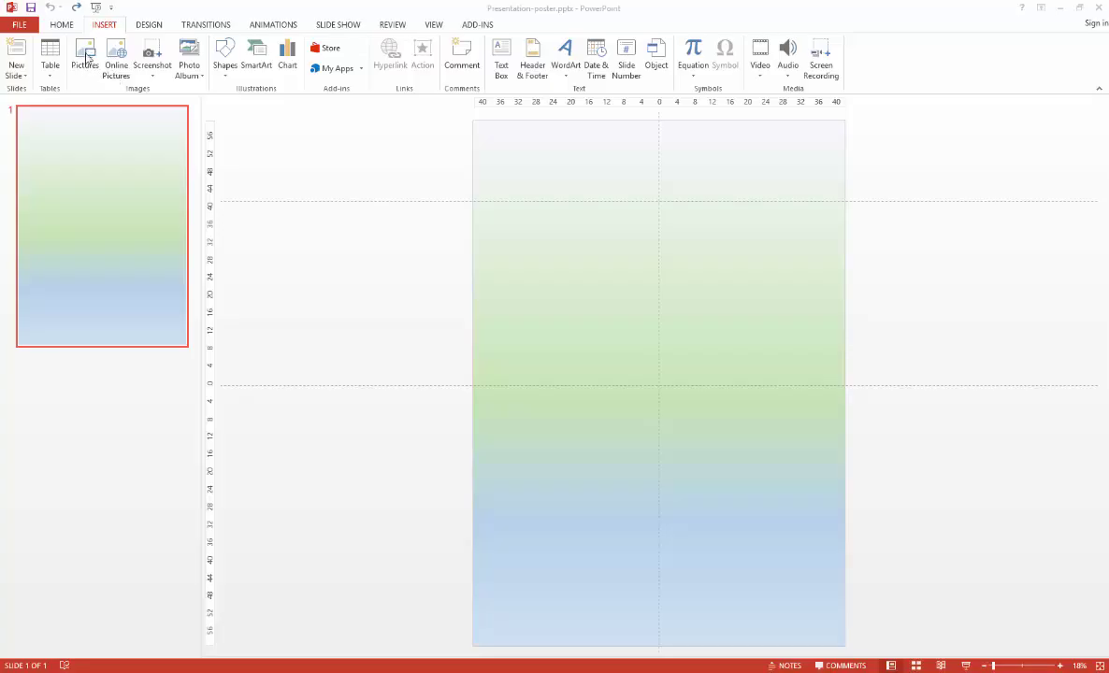
Start inserting a picture from file and show the Dimensions column in the Pictures folder's file list
{"action": "left_click", "coordinate": [85, 58]}
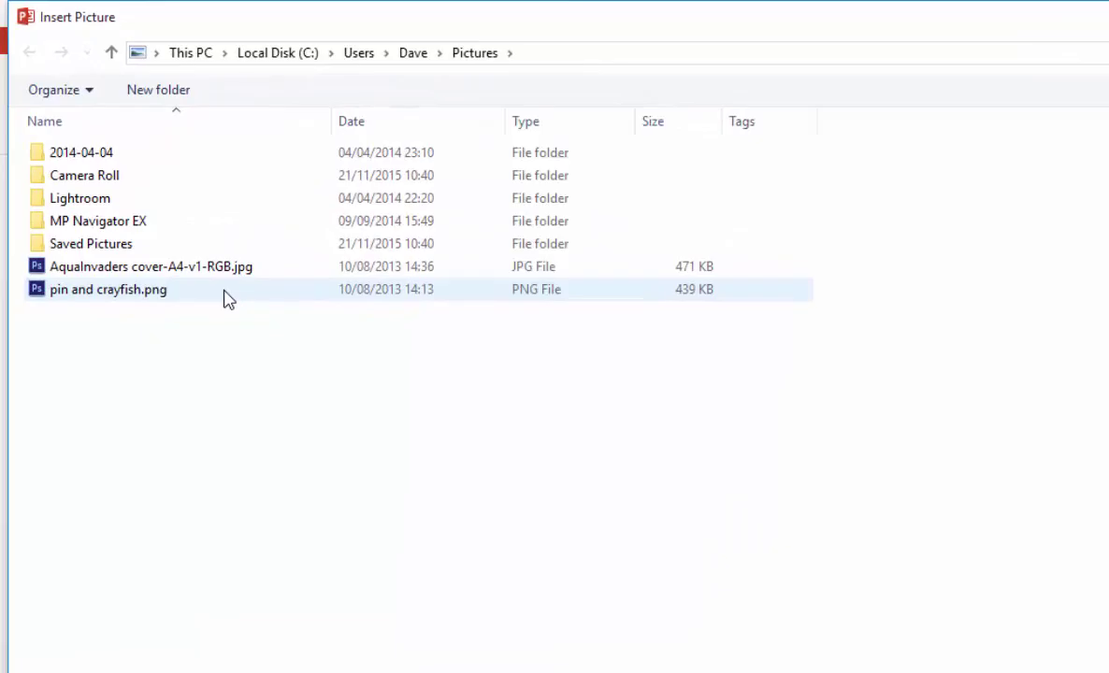
{"action": "right_click", "coordinate": [772, 124]}
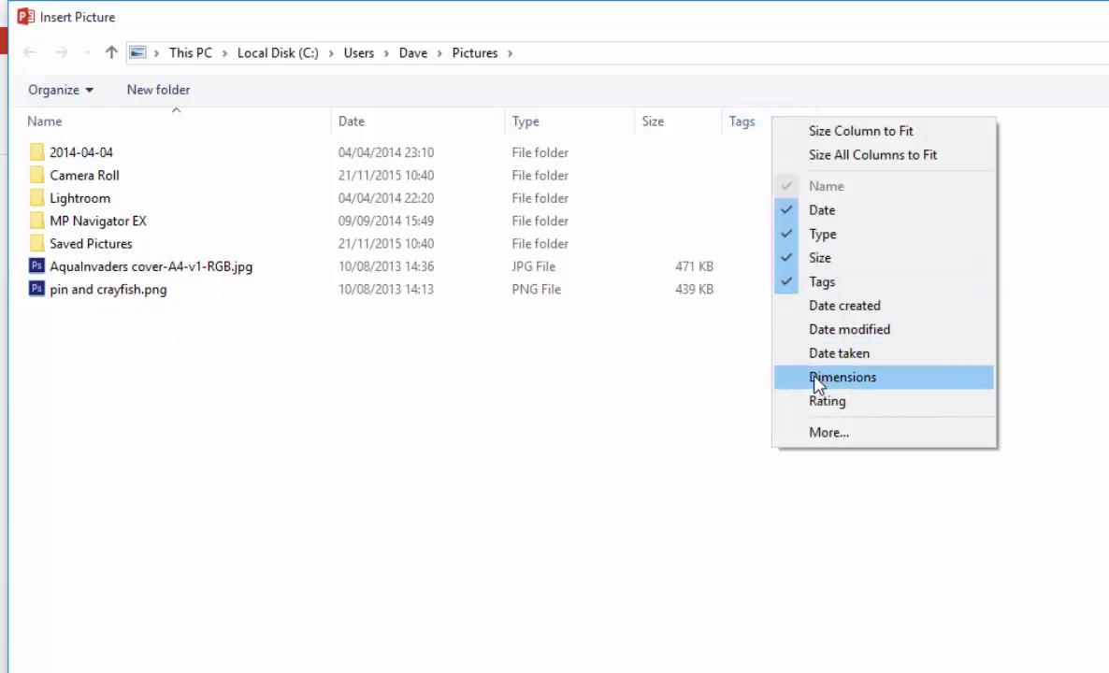
{"action": "left_click", "coordinate": [866, 379]}
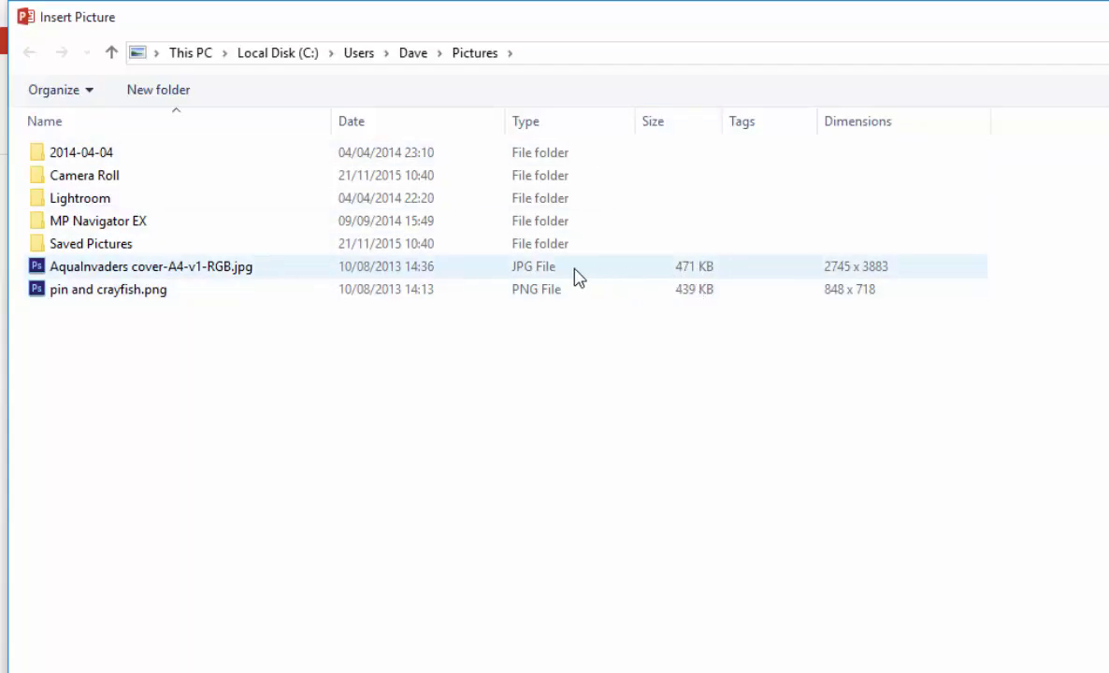
Insert AquaInvaders cover-A4-v1-RGB.jpg and place it near the poster's left edge, just below the upper horizontal guide
{"action": "left_click", "coordinate": [574, 292]}
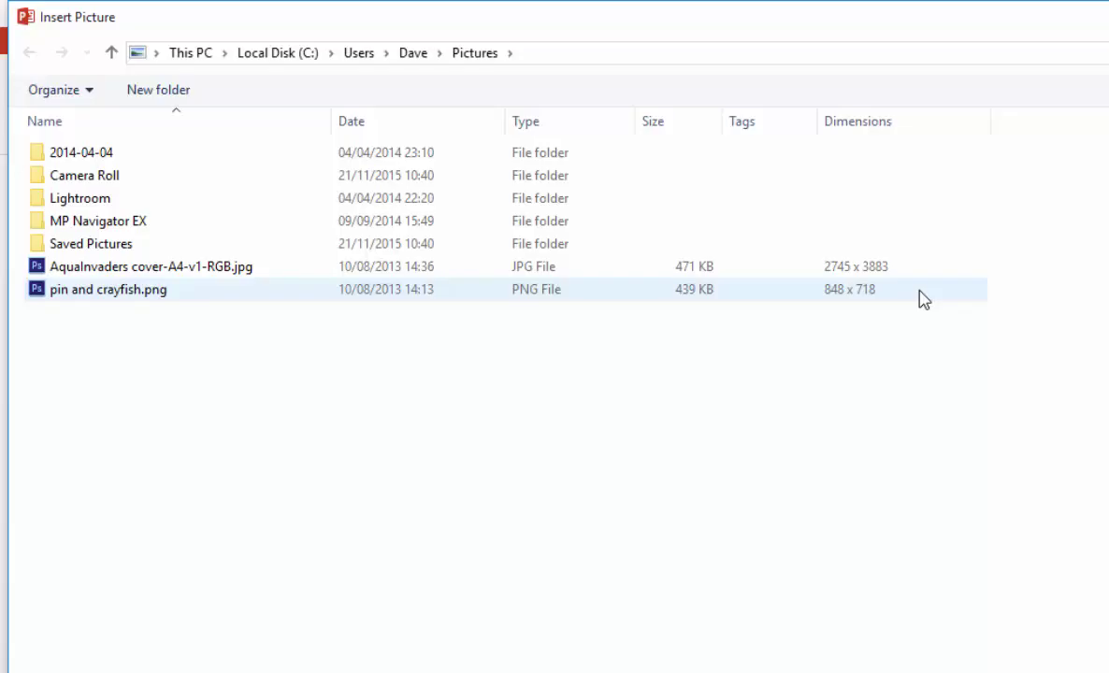
{"action": "left_click", "coordinate": [916, 269]}
{"action": "left_click", "coordinate": [916, 290]}
{"action": "left_click", "coordinate": [696, 268]}
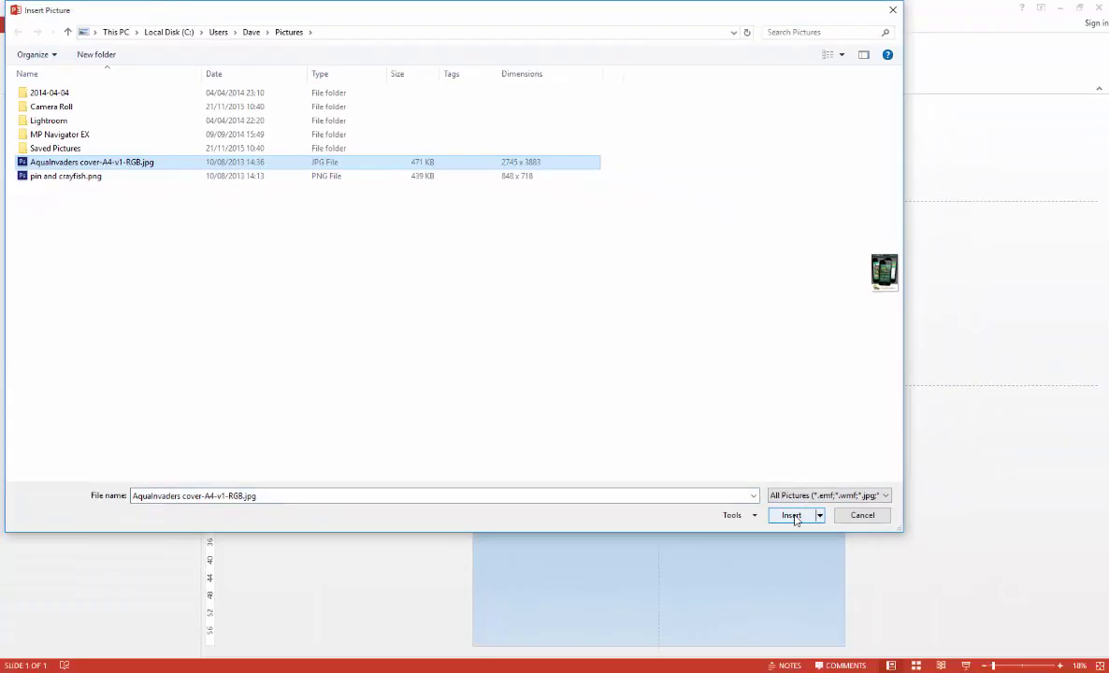
{"action": "left_click", "coordinate": [792, 515]}
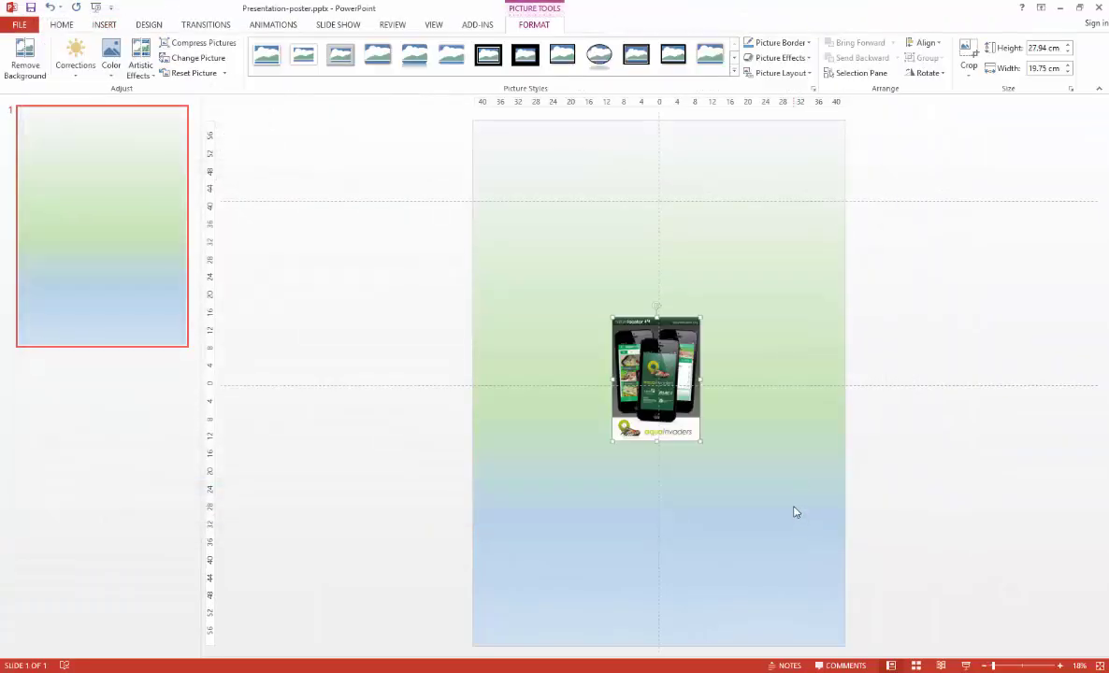
{"action": "left_click_drag", "start_coordinate": [631, 344], "coordinate": [504, 241]}
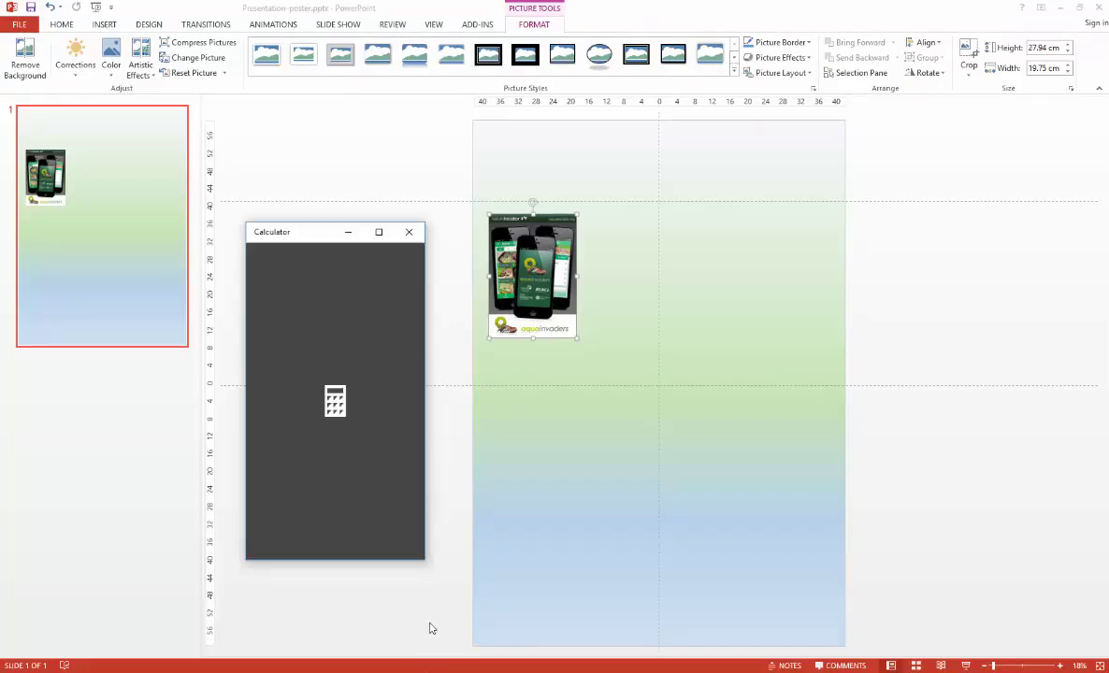
Switch to Calculator and divide the cover picture's pixel height, 3883, by 300
{"action": "left_click", "coordinate": [363, 510]}
{"action": "double_click", "coordinate": [314, 440]}
{"action": "left_click", "coordinate": [359, 509]}
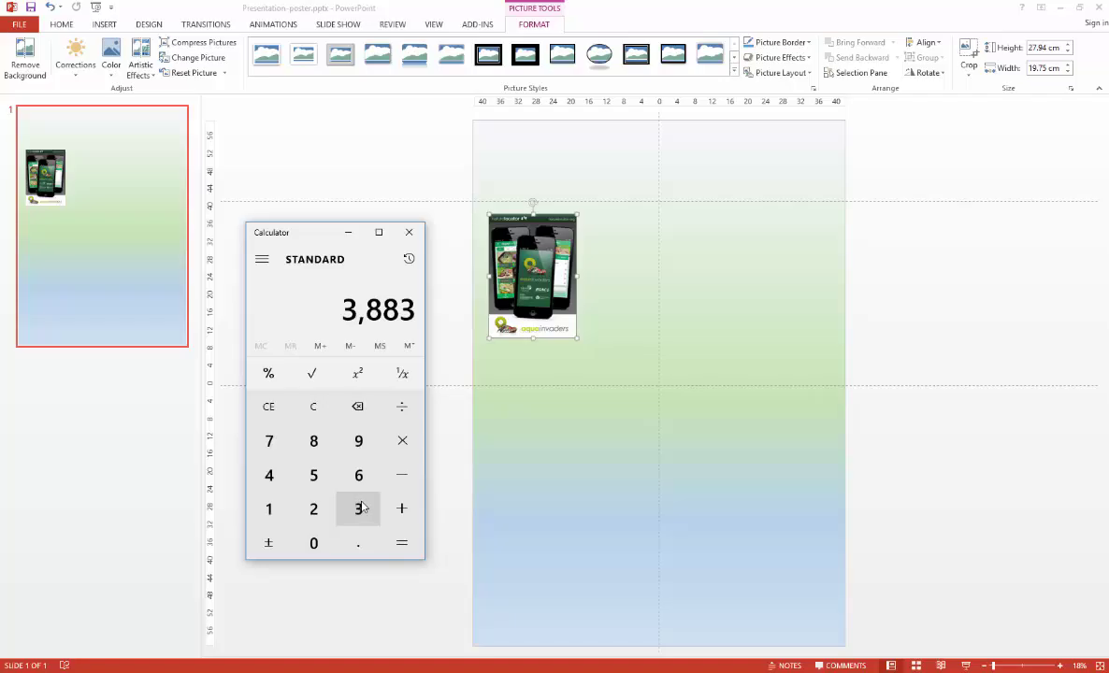
{"action": "left_click", "coordinate": [405, 407]}
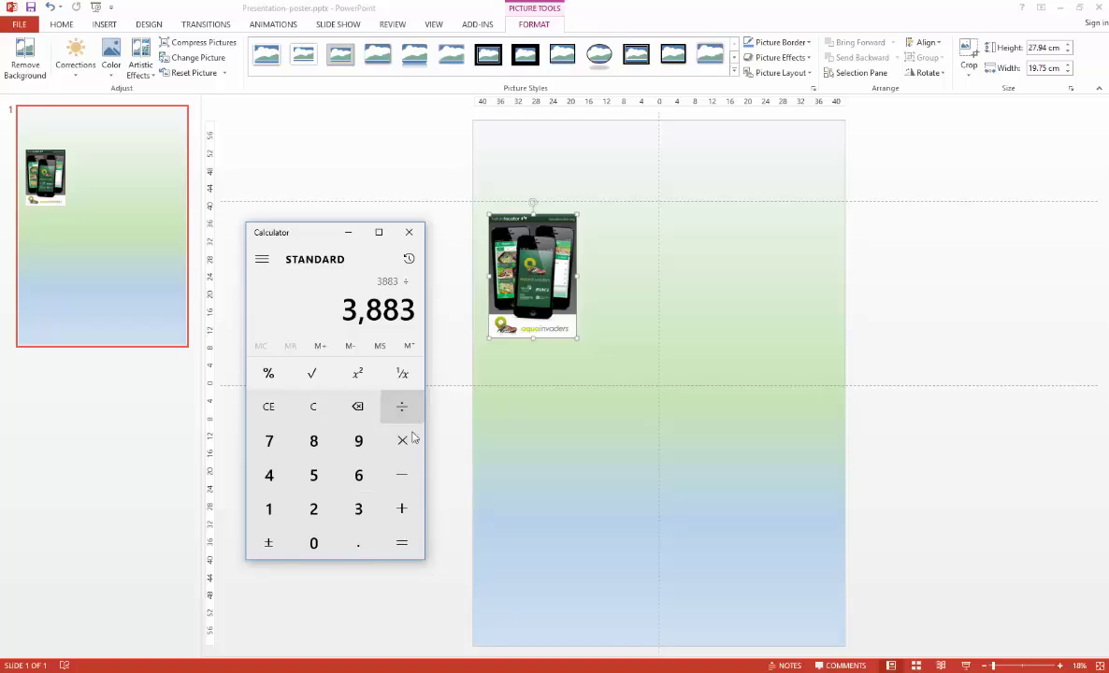
{"action": "left_click", "coordinate": [361, 509]}
{"action": "left_click", "coordinate": [312, 542]}
{"action": "left_click", "coordinate": [312, 541]}
{"action": "left_click", "coordinate": [397, 551]}
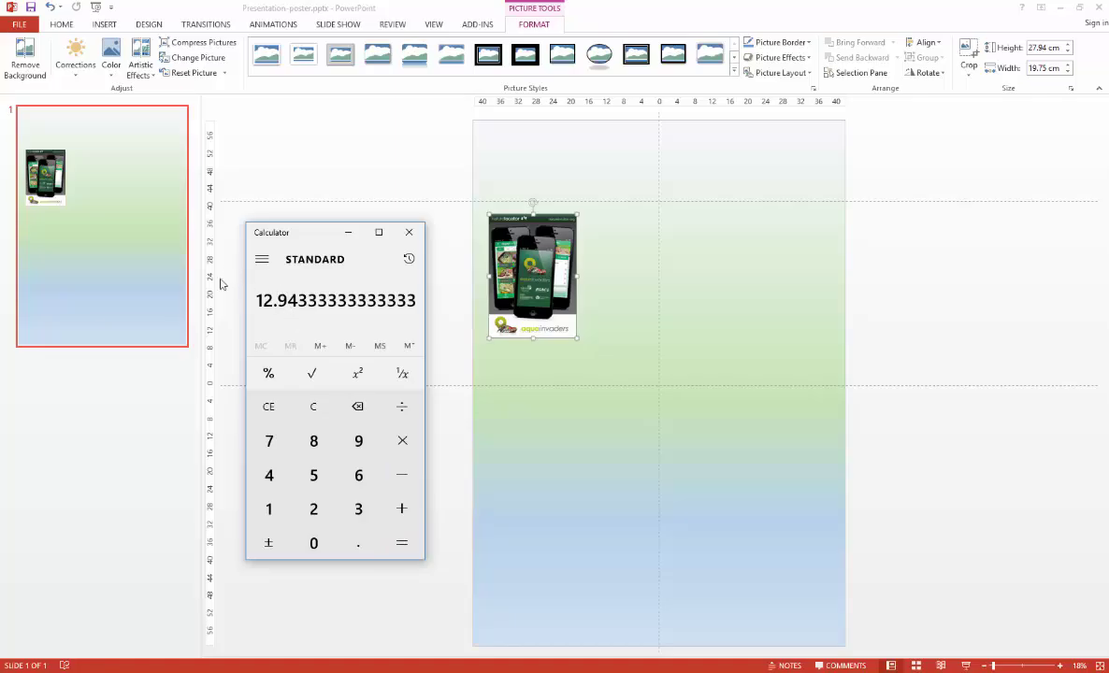
Multiply the division result by 2.5 to convert it to centimetres and close Calculator
{"action": "left_click", "coordinate": [405, 447]}
{"action": "left_click", "coordinate": [313, 509]}
{"action": "left_click", "coordinate": [358, 541]}
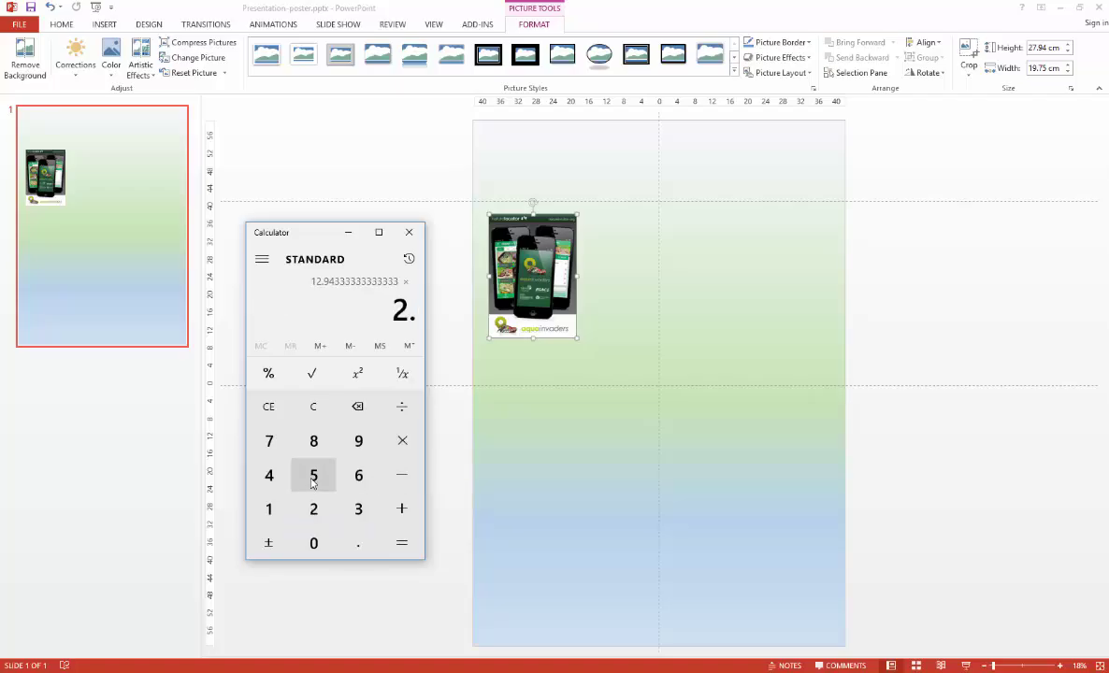
{"action": "left_click", "coordinate": [315, 473]}
{"action": "left_click", "coordinate": [400, 542]}
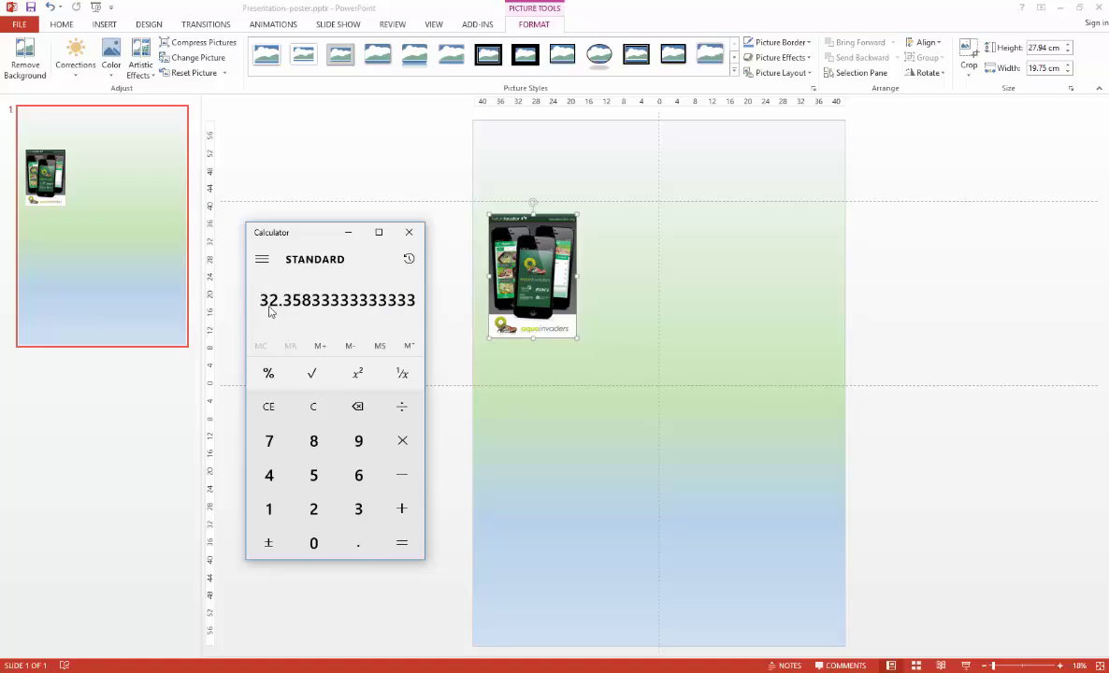
{"action": "left_click", "coordinate": [408, 232]}
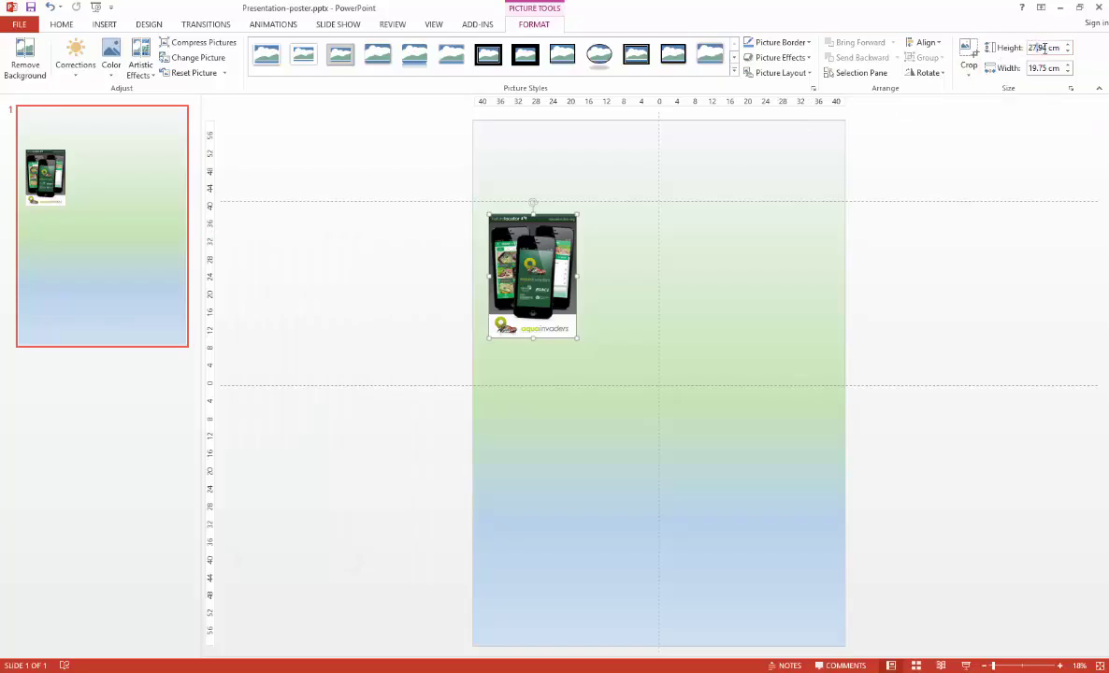
Set the AquaInvaders cover picture's height to 32 cm and adjust its placement near the poster's left edge
{"action": "left_click_drag", "start_coordinate": [1046, 47], "coordinate": [1027, 47]}
{"action": "type", "text": "32 cm"}
{"action": "key", "text": "Tab"}
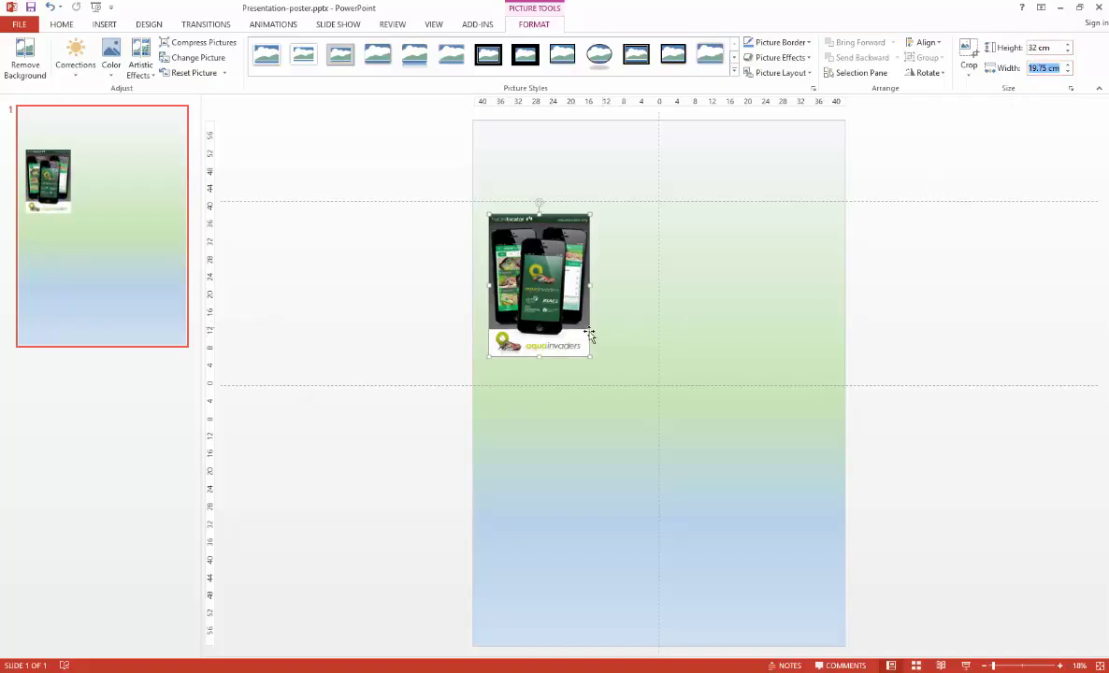
{"action": "left_click_drag", "start_coordinate": [549, 271], "coordinate": [550, 278]}
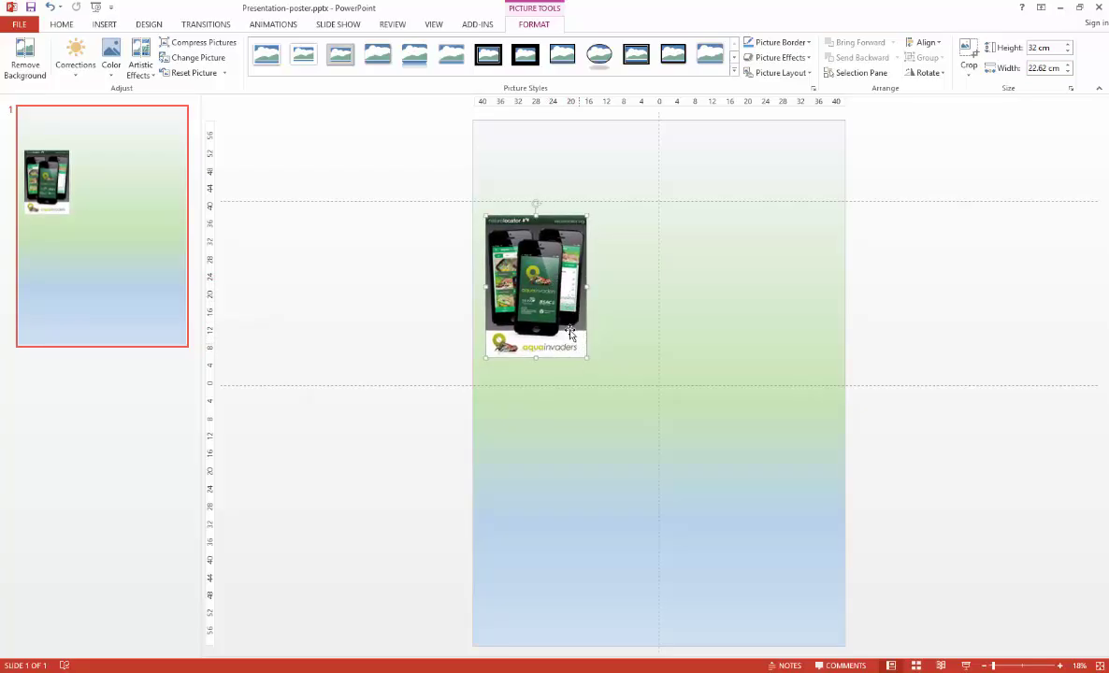
{"action": "left_click_drag", "start_coordinate": [580, 325], "coordinate": [608, 327]}
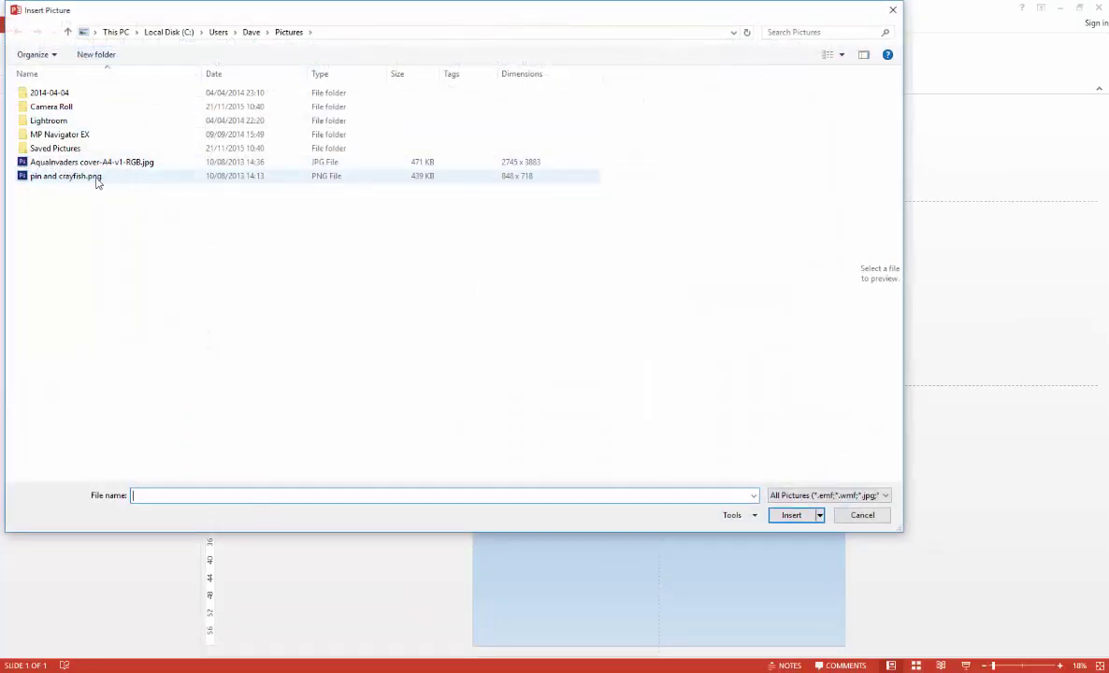
Insert pin and crayfish.png, scaled down to about 8.2 × 9.7 cm, in the poster's lower-right corner
{"action": "double_click", "coordinate": [65, 176]}
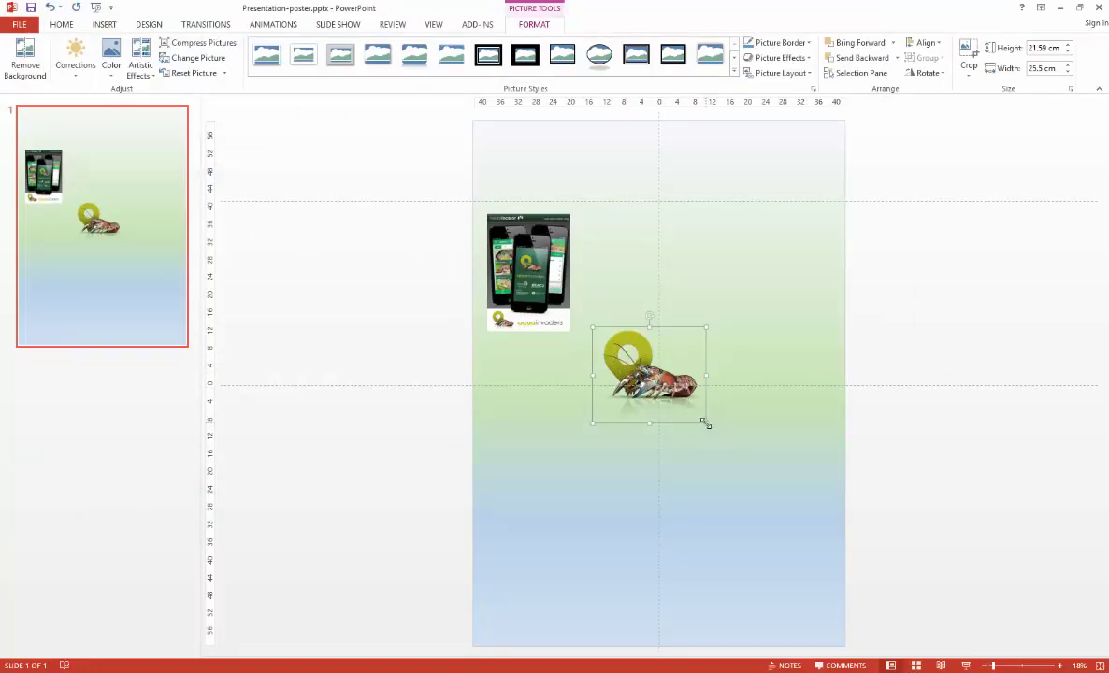
{"action": "left_click_drag", "start_coordinate": [706, 424], "coordinate": [637, 362]}
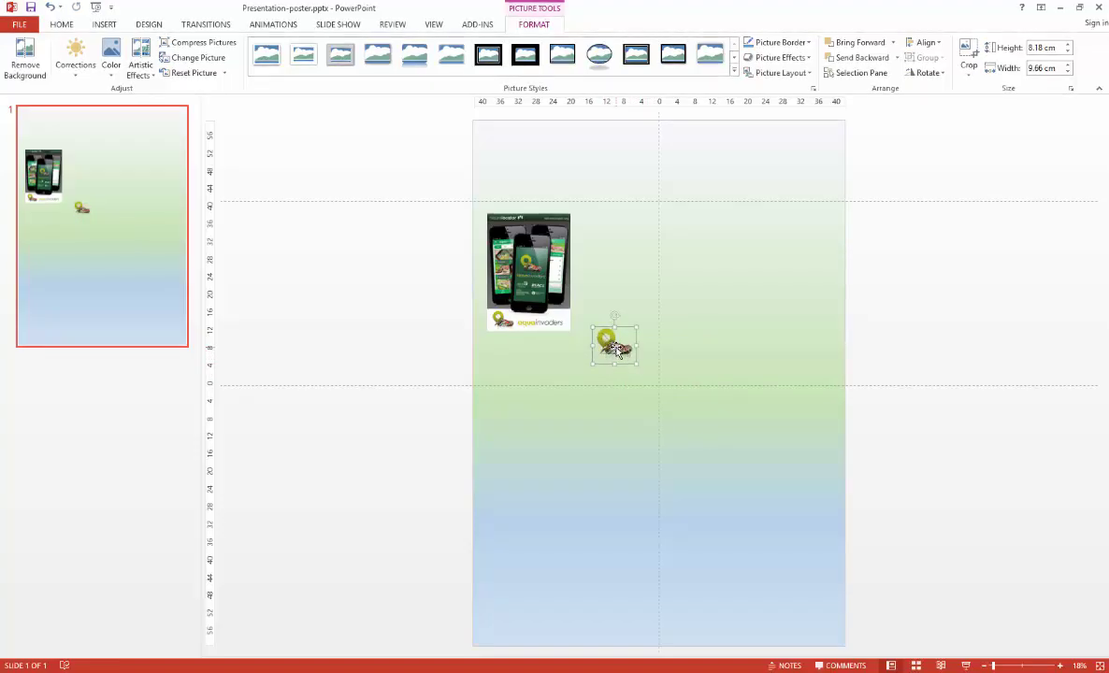
{"action": "left_click_drag", "start_coordinate": [615, 350], "coordinate": [805, 615]}
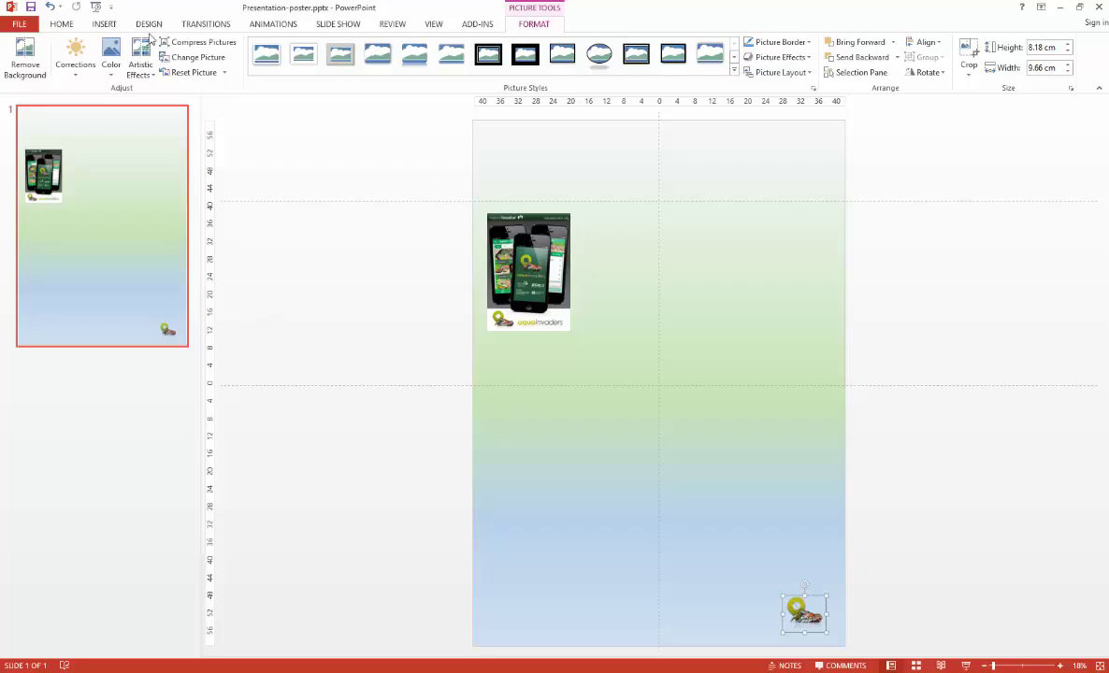
Search Bing's online pictures for "crayfish" and move the results window higher up over the poster
{"action": "left_click", "coordinate": [105, 25]}
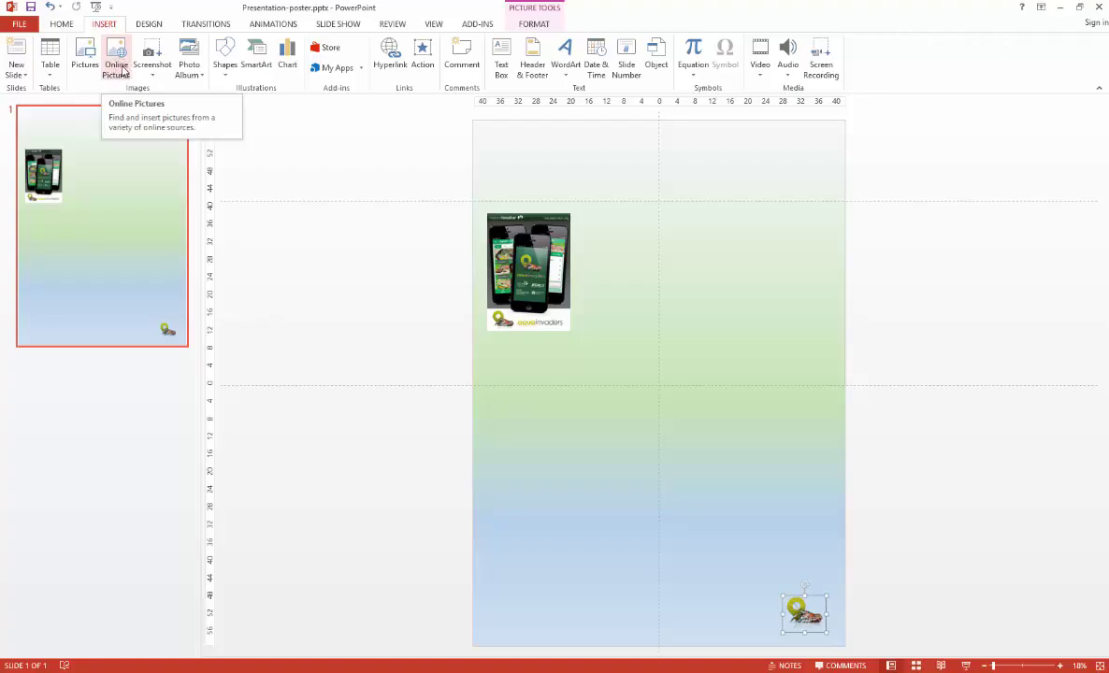
{"action": "left_click", "coordinate": [119, 67]}
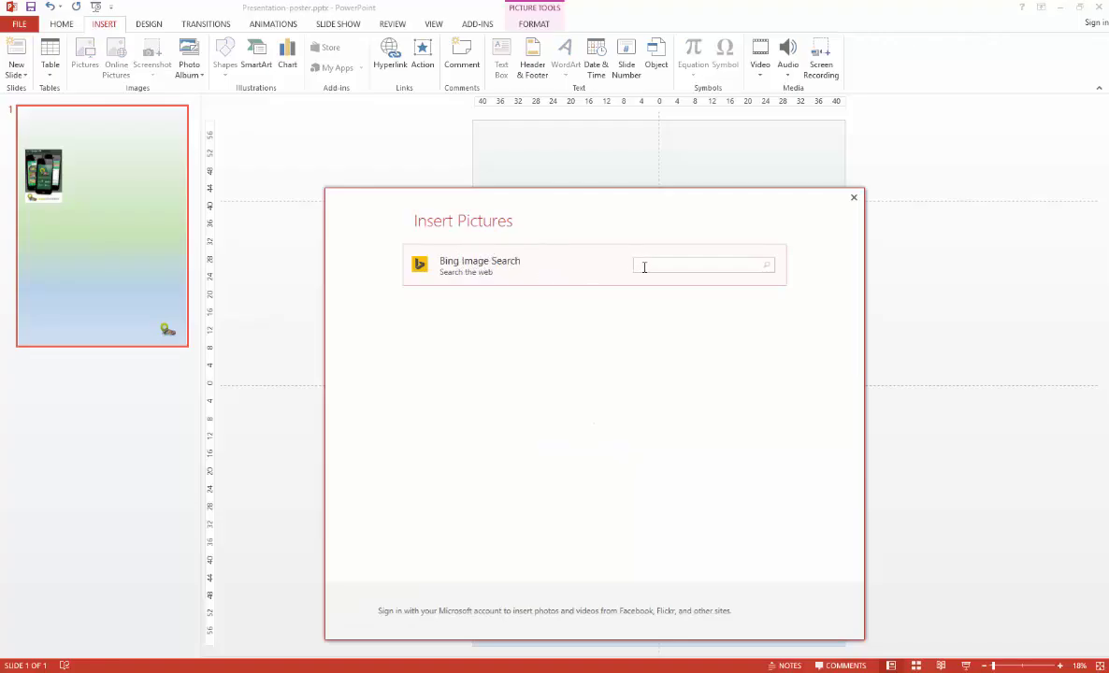
{"action": "type", "text": "crayfish"}
{"action": "key", "text": "Return"}
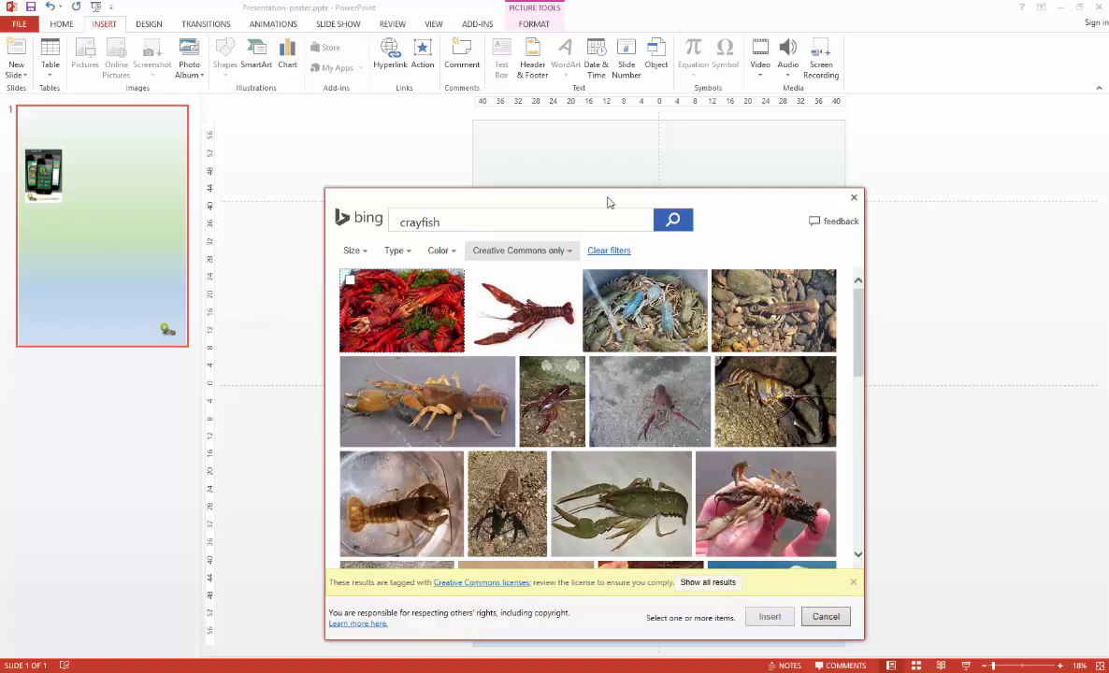
{"action": "left_click_drag", "start_coordinate": [606, 203], "coordinate": [612, 117]}
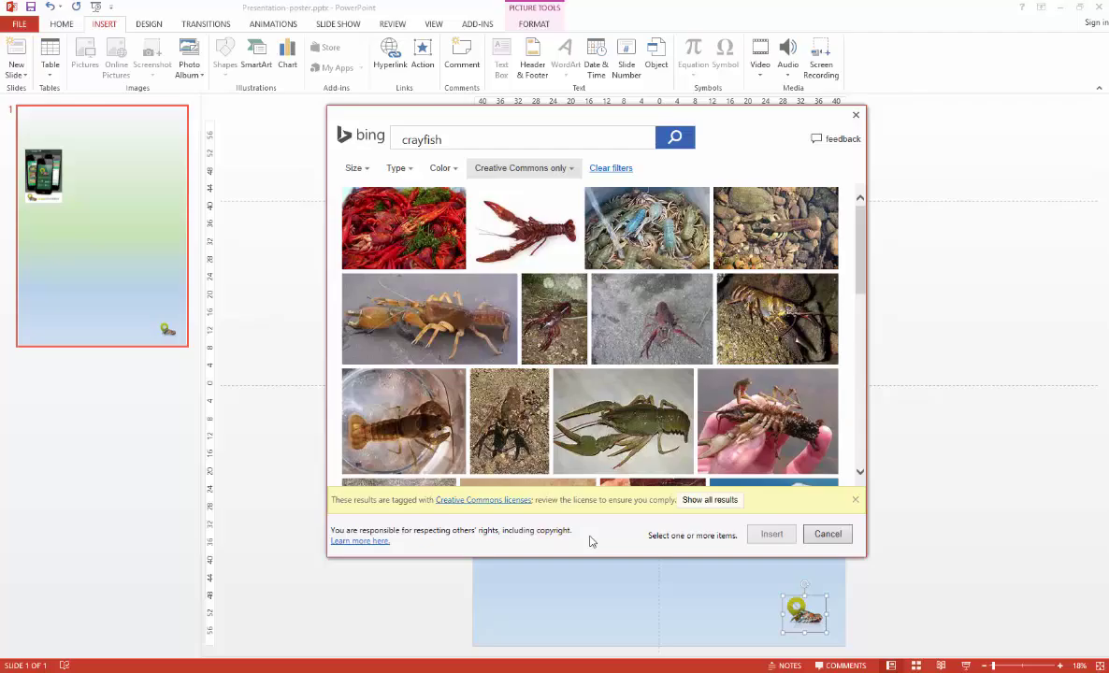
Insert the 1640 x 853 crayfish photo from theconversation.com and place it, scaled down, in the poster's lower-left area
{"action": "left_click", "coordinate": [450, 325]}
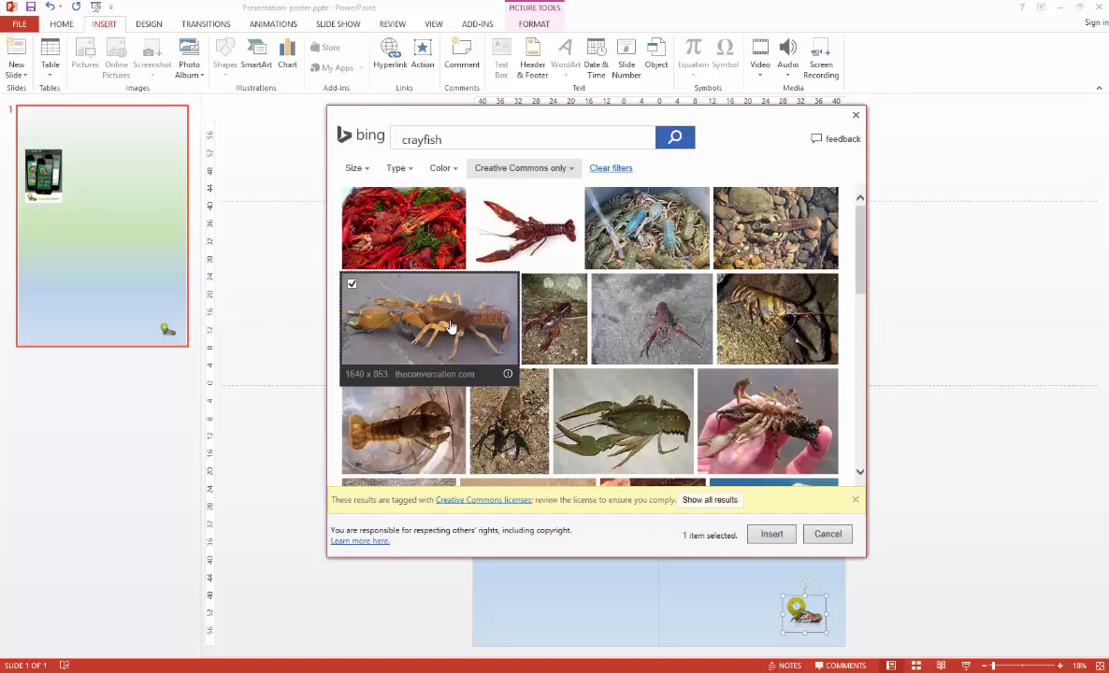
{"action": "left_click", "coordinate": [775, 535]}
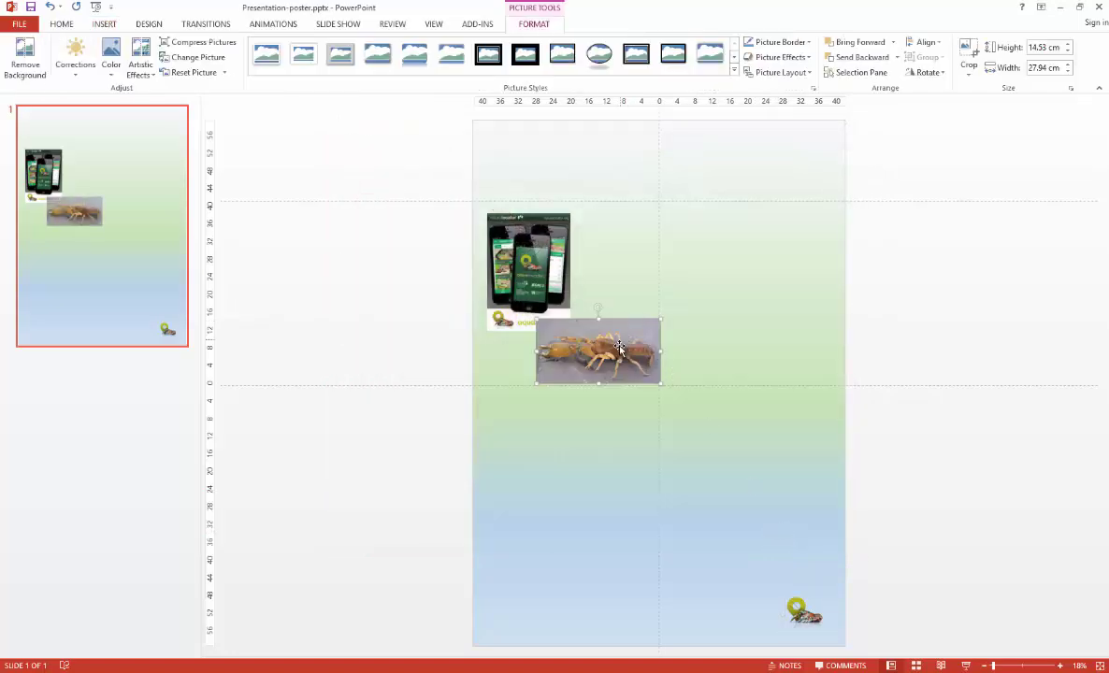
{"action": "left_click_drag", "start_coordinate": [610, 344], "coordinate": [586, 590]}
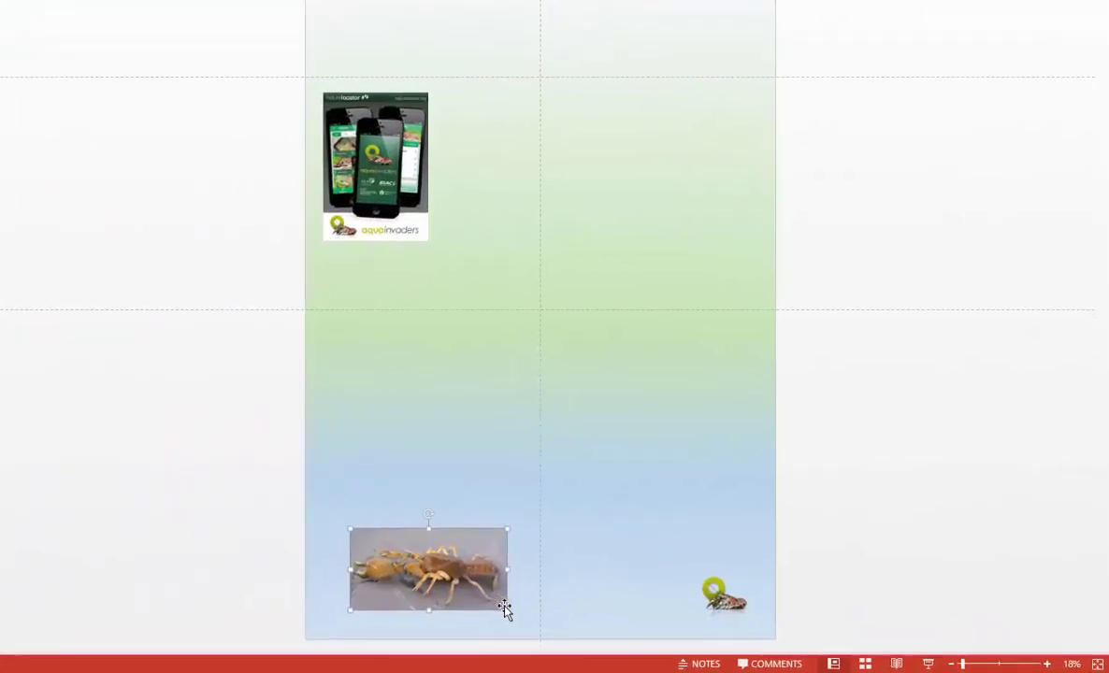
{"action": "left_click_drag", "start_coordinate": [426, 595], "coordinate": [361, 578]}
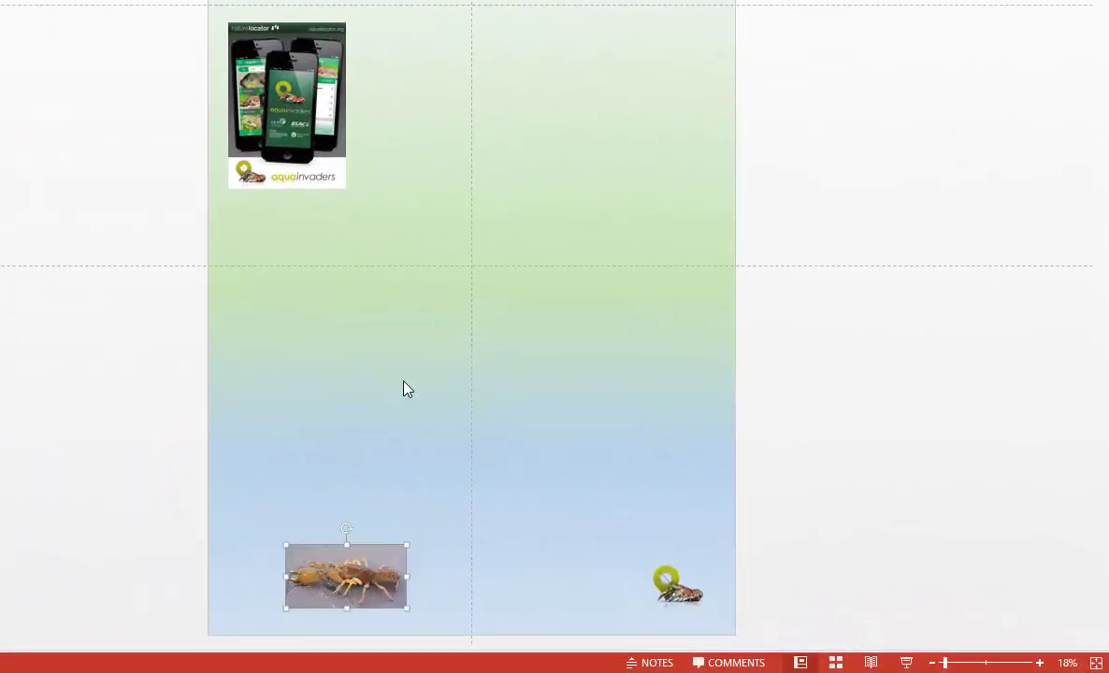